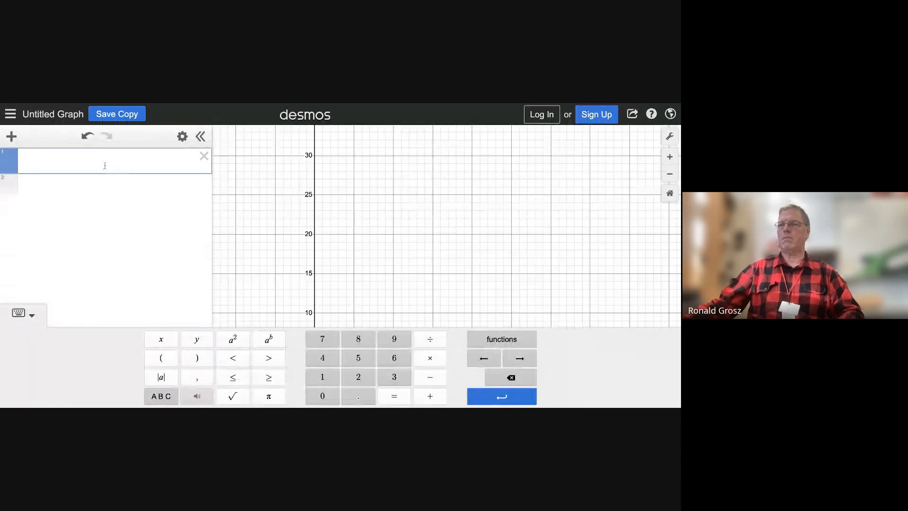
Step: Graph the function sin x and reset the graph to its default view
{"action": "type", "text": "sin x"}
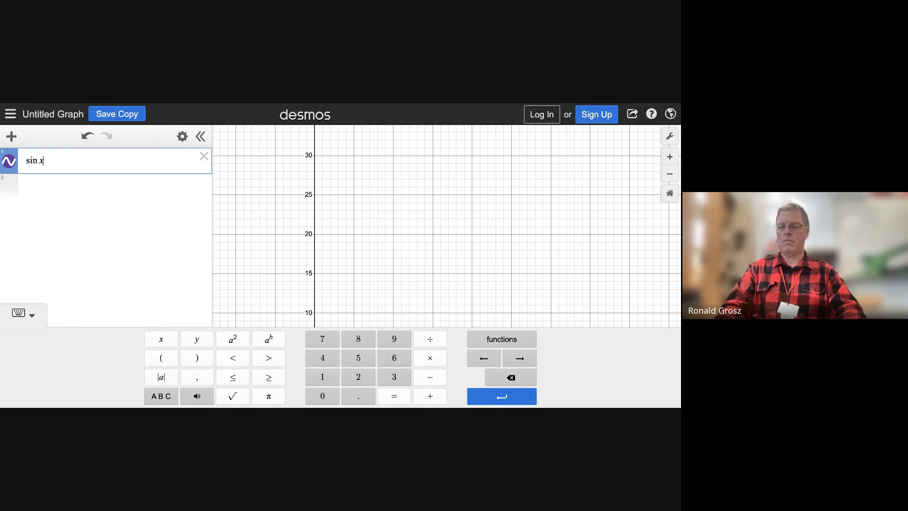
{"action": "key", "text": "Return"}
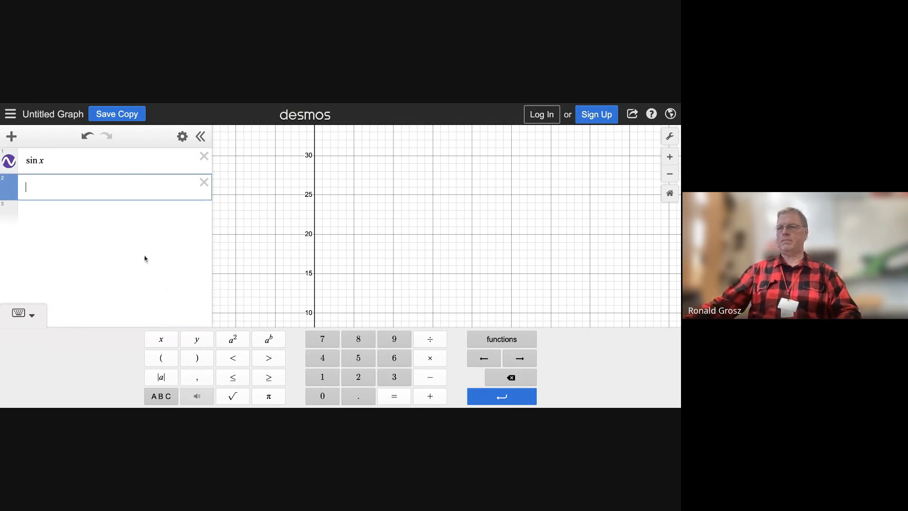
{"action": "left_click", "coordinate": [61, 163]}
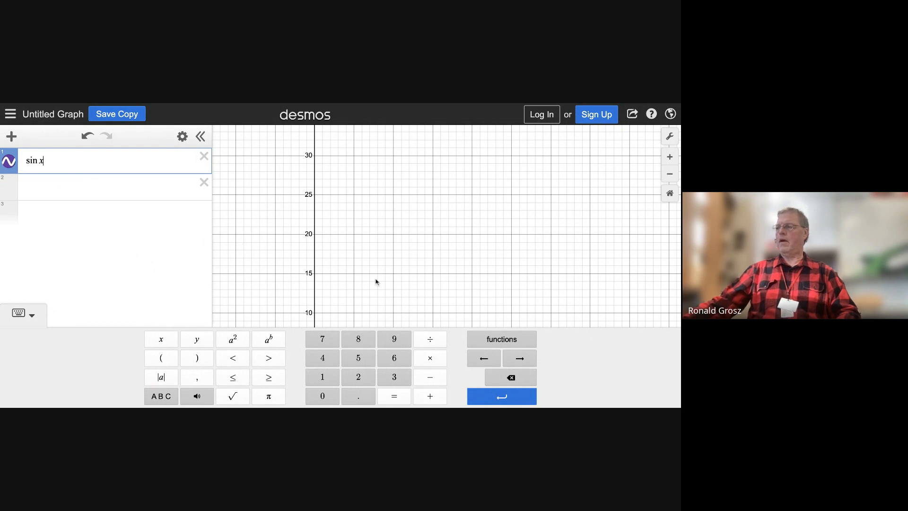
{"action": "left_click", "coordinate": [670, 193]}
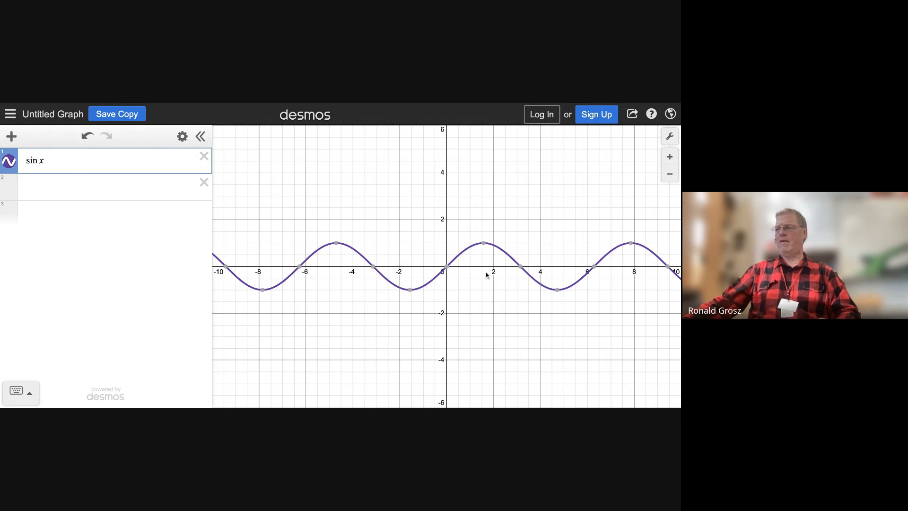
{"action": "mouse_move", "coordinate": [452, 275]}
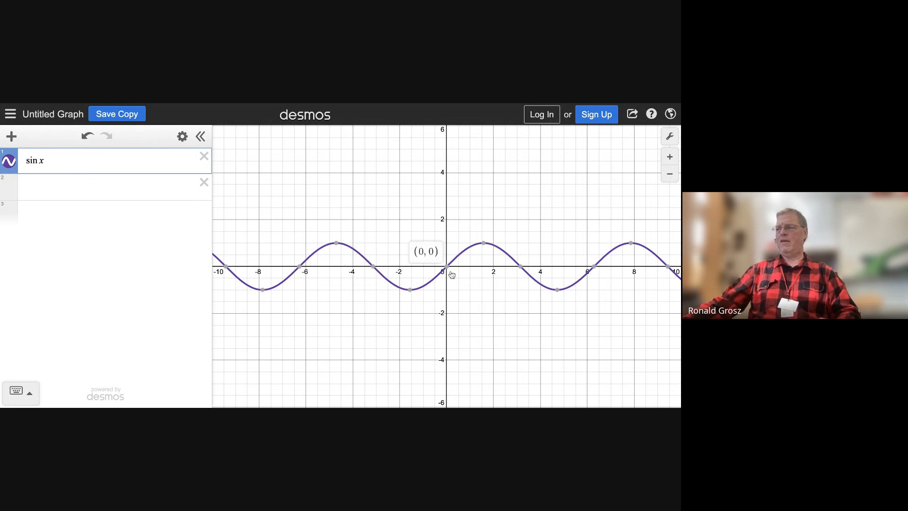
Step: Set the x-axis step to π in the graph settings
{"action": "left_click", "coordinate": [670, 138]}
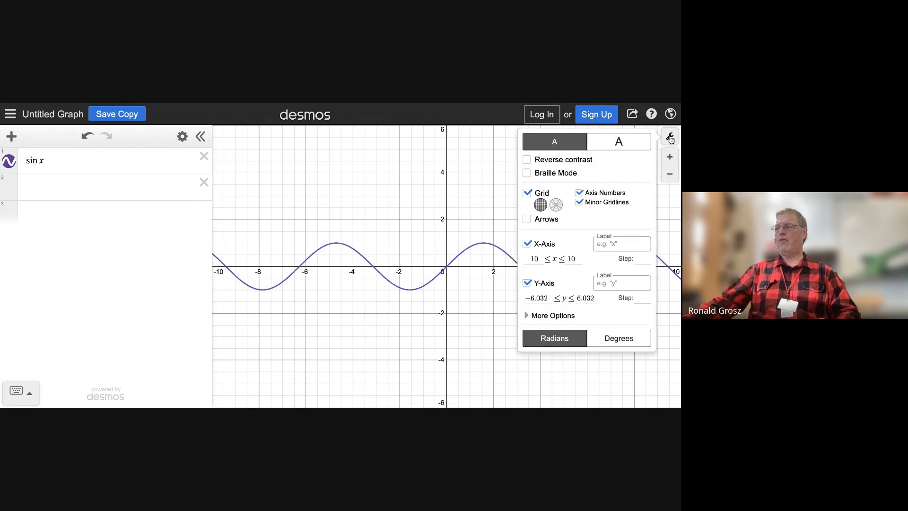
{"action": "left_click", "coordinate": [636, 260]}
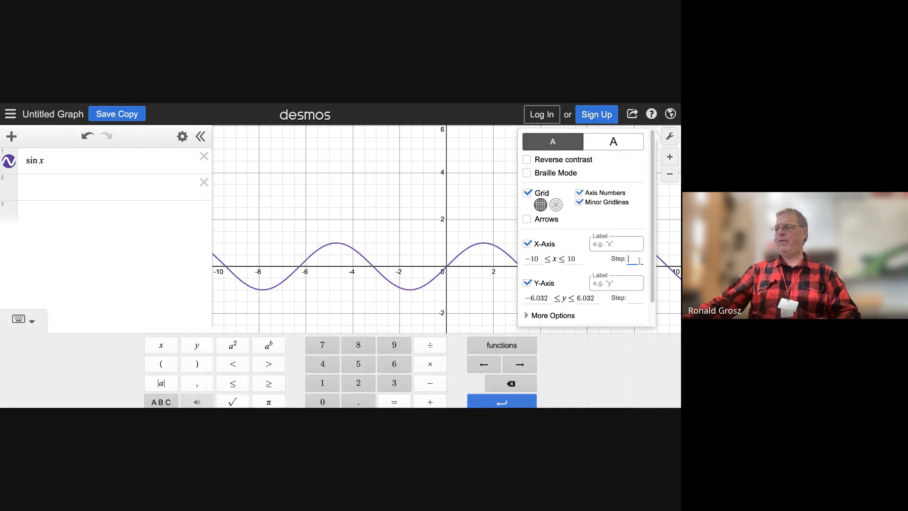
{"action": "left_click", "coordinate": [281, 399]}
{"action": "left_click", "coordinate": [472, 315]}
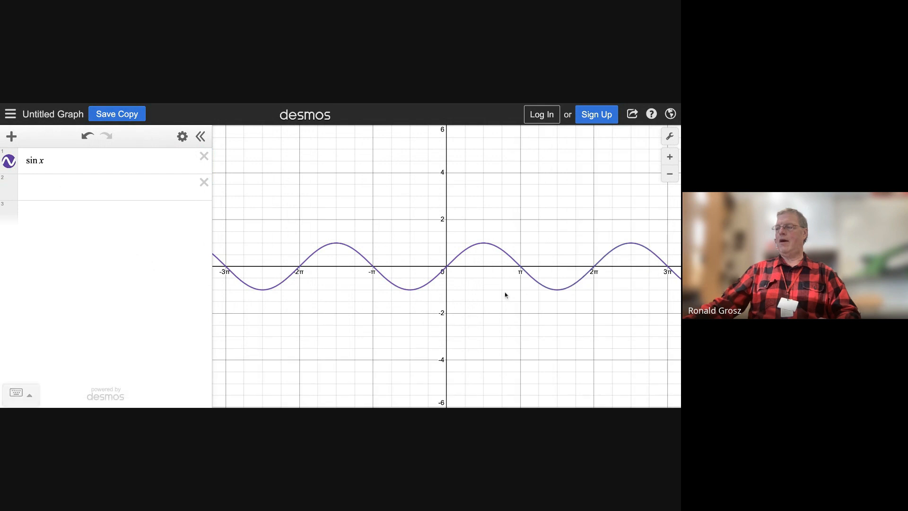
{"action": "left_click_drag", "start_coordinate": [495, 311], "coordinate": [383, 285]}
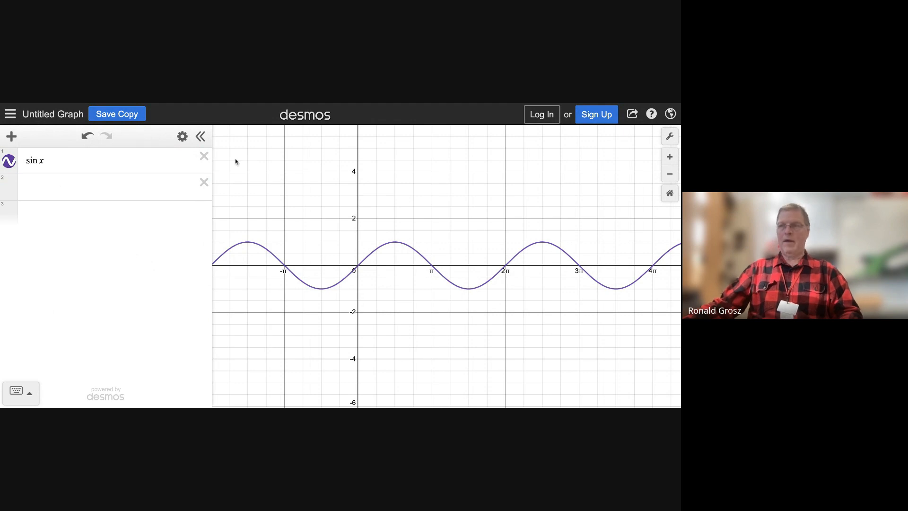
Step: Create a table of values from sin x and set its first x value to −π/2
{"action": "left_click", "coordinate": [182, 136]}
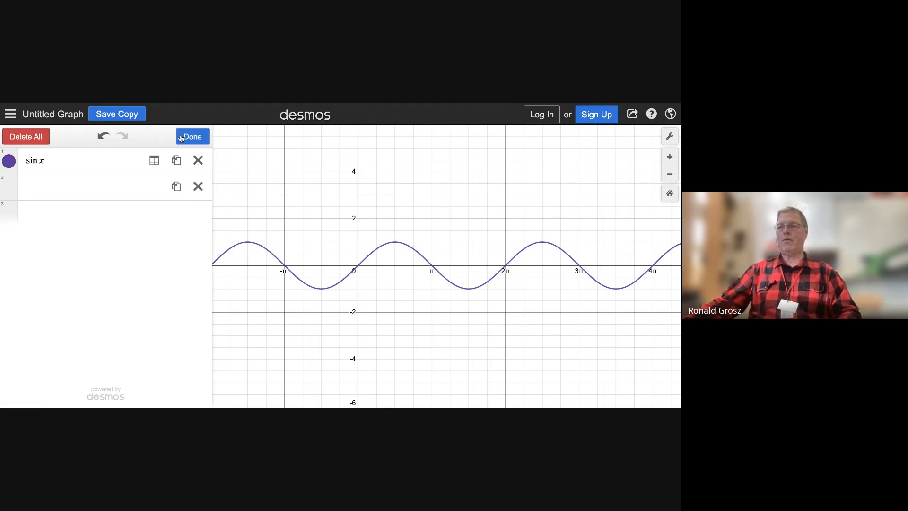
{"action": "left_click", "coordinate": [156, 161]}
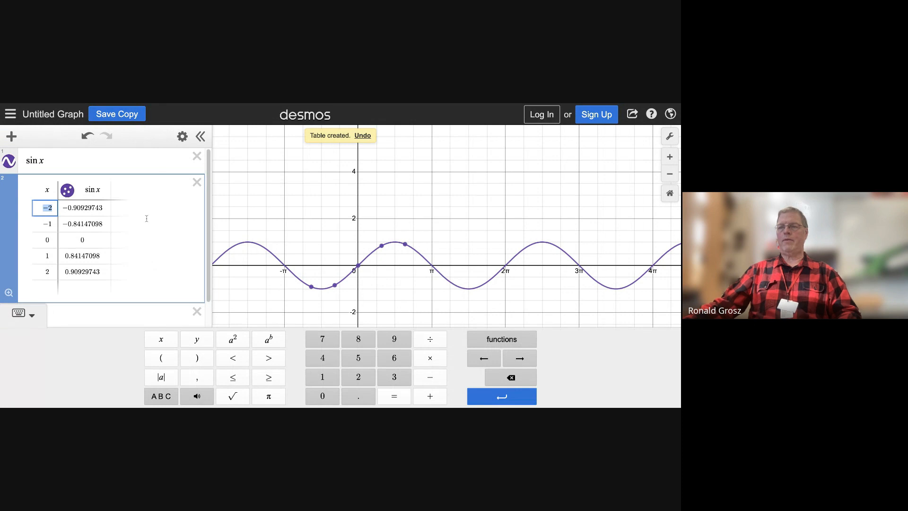
{"action": "left_click", "coordinate": [58, 208]}
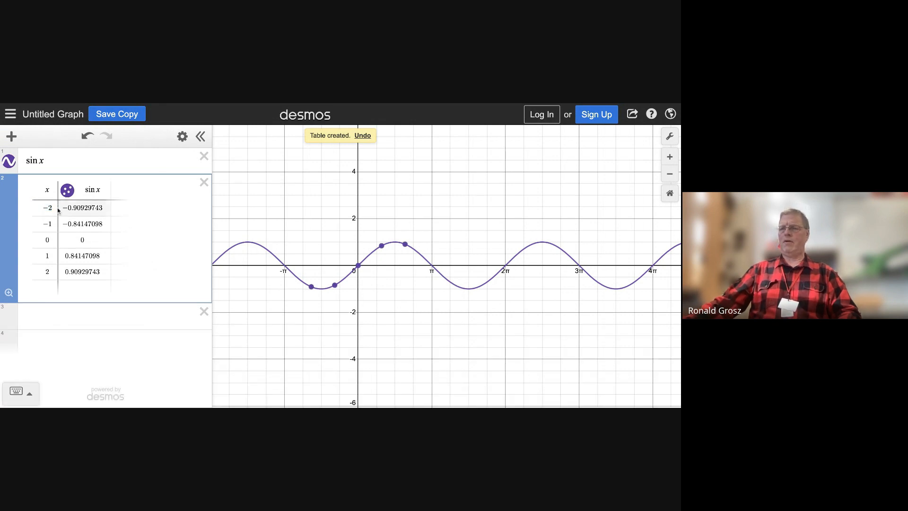
{"action": "left_click", "coordinate": [52, 209]}
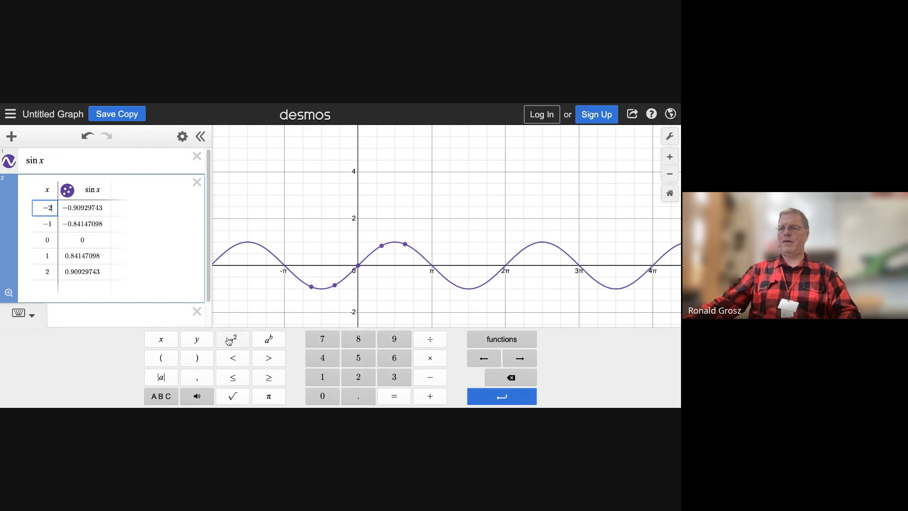
{"action": "key", "text": "BackSpace"}
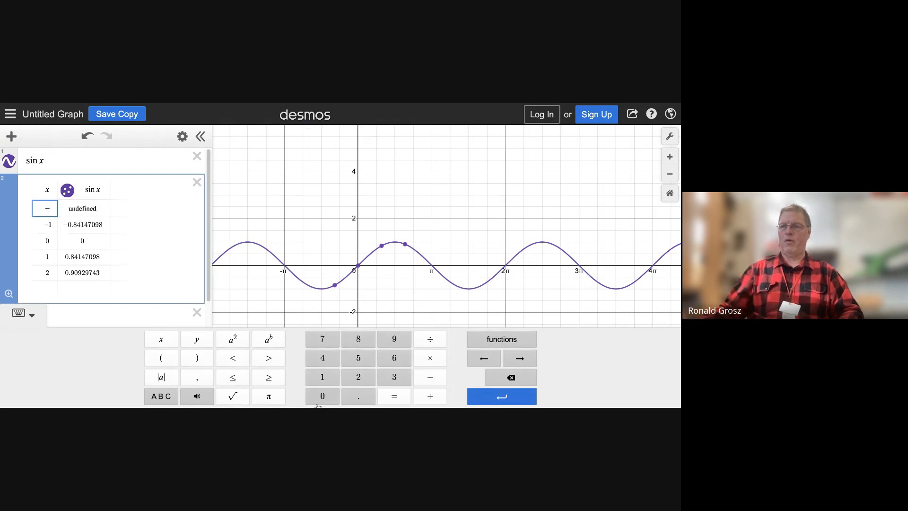
{"action": "left_click", "coordinate": [278, 401]}
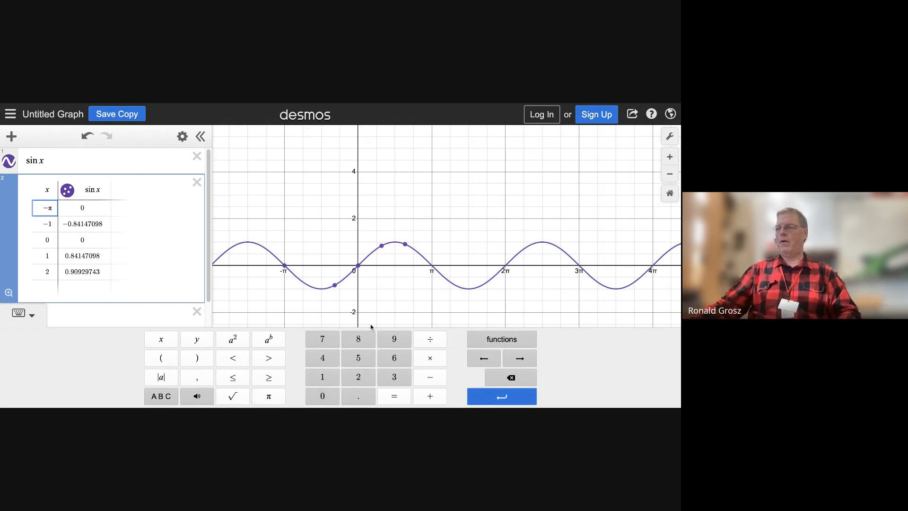
{"action": "left_click", "coordinate": [439, 340]}
{"action": "type", "text": "2"}
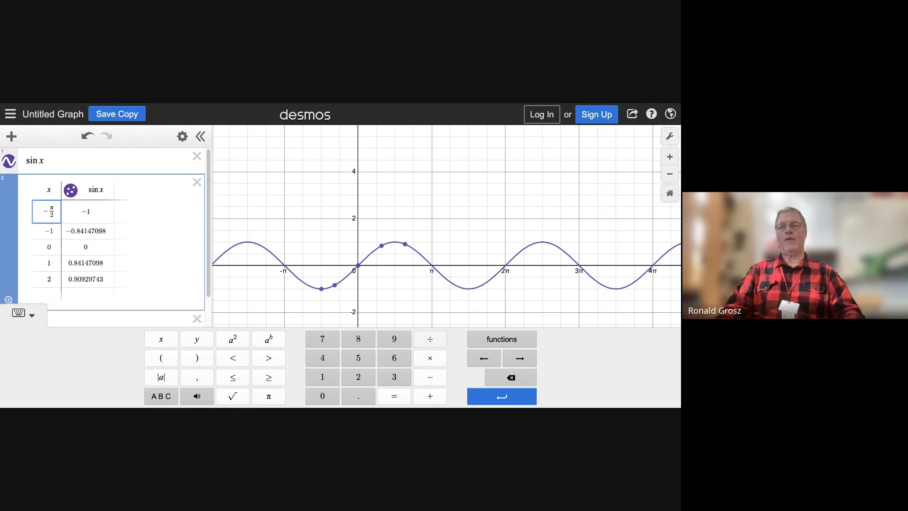
Step: Set the table's second, fourth and fifth x values to −π, π and 2π/3
{"action": "left_click", "coordinate": [54, 231]}
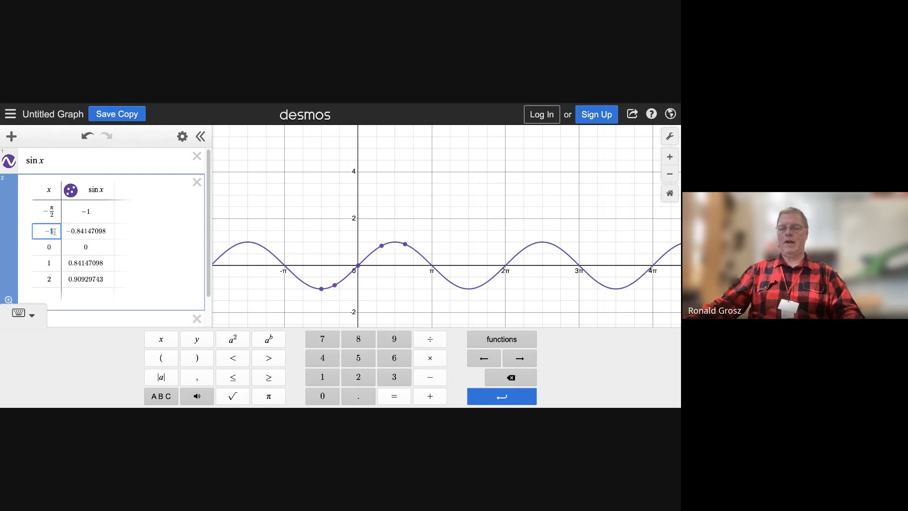
{"action": "key", "text": "BackSpace"}
{"action": "left_click", "coordinate": [268, 396]}
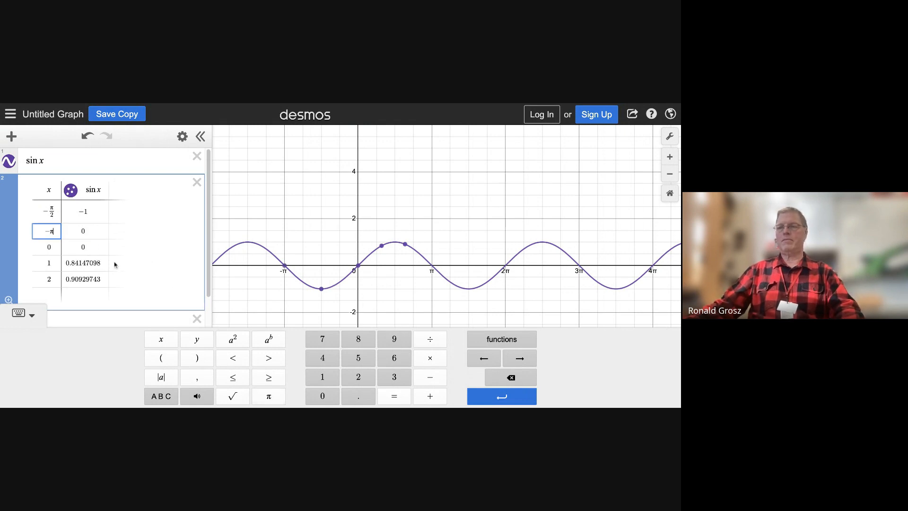
{"action": "double_click", "coordinate": [55, 264]}
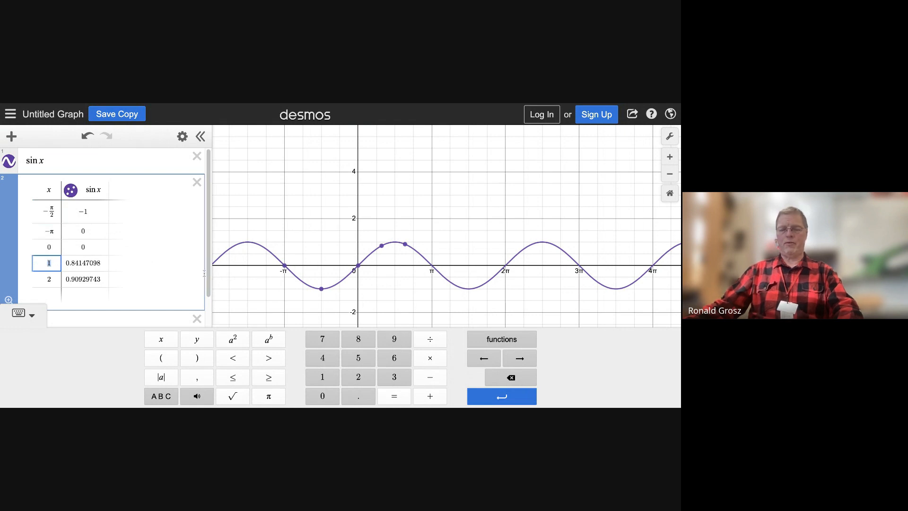
{"action": "left_click", "coordinate": [281, 398]}
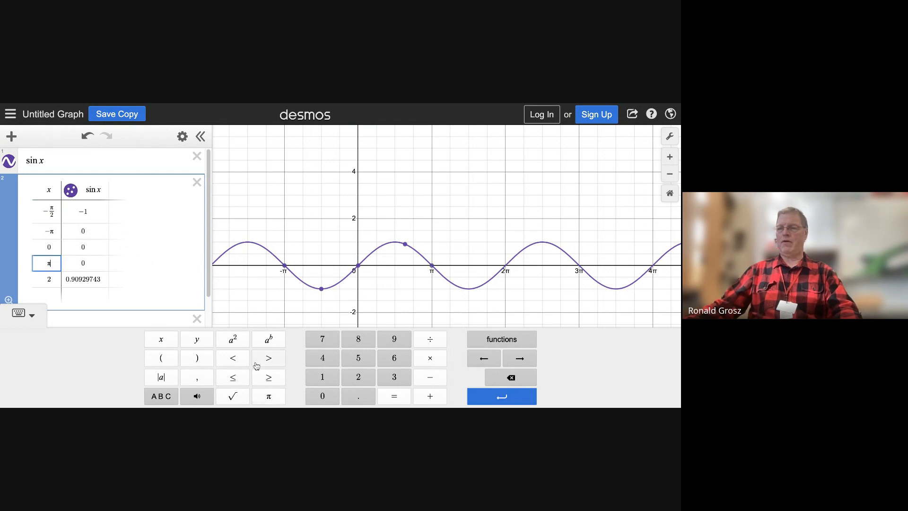
{"action": "left_click", "coordinate": [50, 278]}
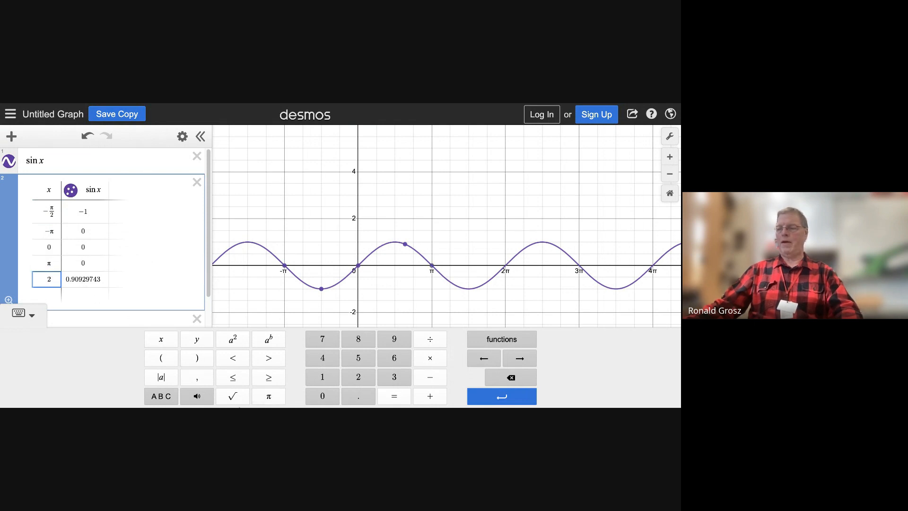
{"action": "left_click", "coordinate": [274, 402]}
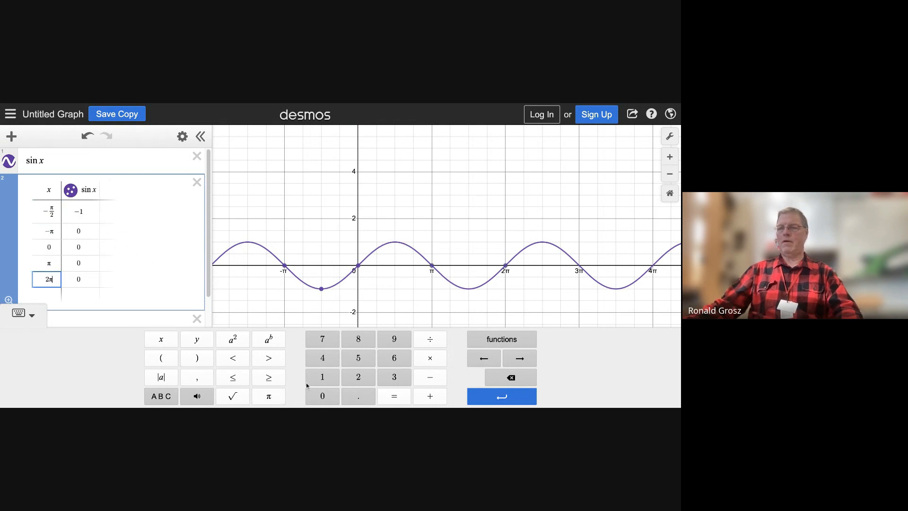
{"action": "left_click", "coordinate": [431, 342]}
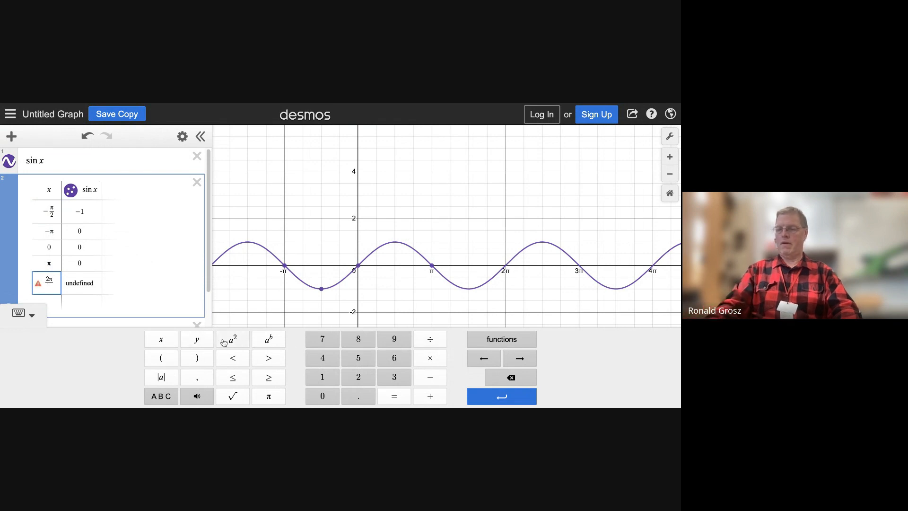
{"action": "type", "text": "3"}
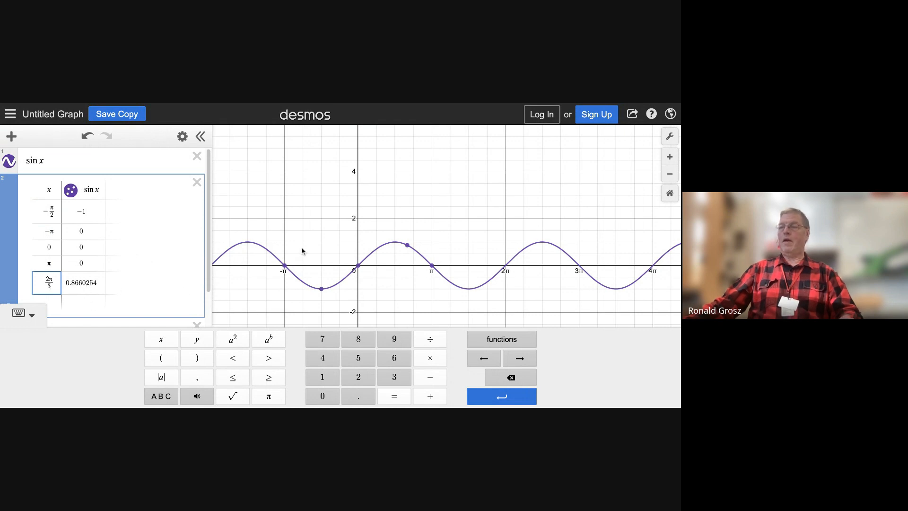
Step: Change the function to 3 sin x and delete the sin x table
{"action": "scroll", "coordinate": [326, 205], "scroll_direction": "down", "scroll_amount": 3}
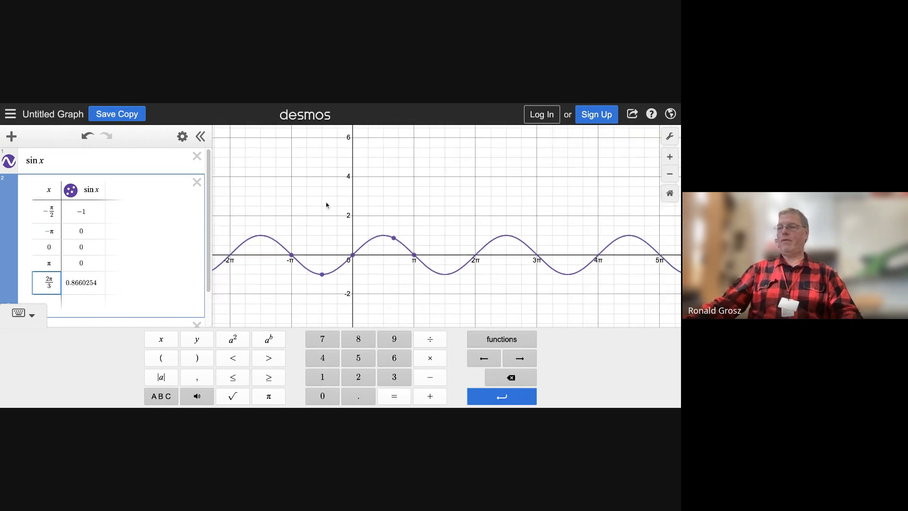
{"action": "left_click", "coordinate": [27, 160]}
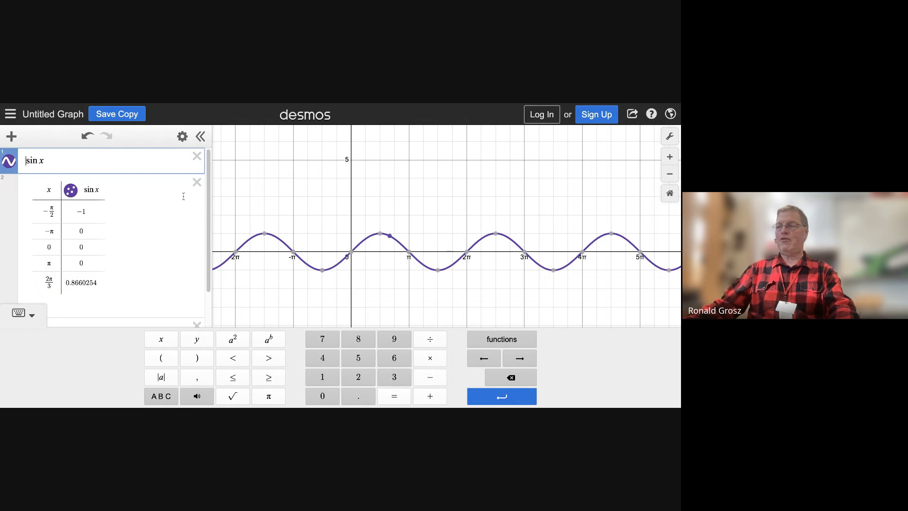
{"action": "type", "text": "3"}
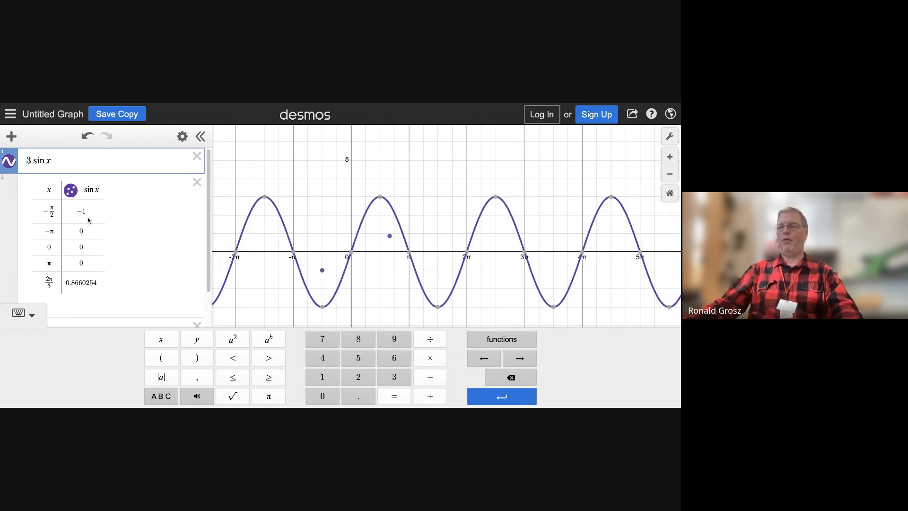
{"action": "left_click", "coordinate": [197, 182]}
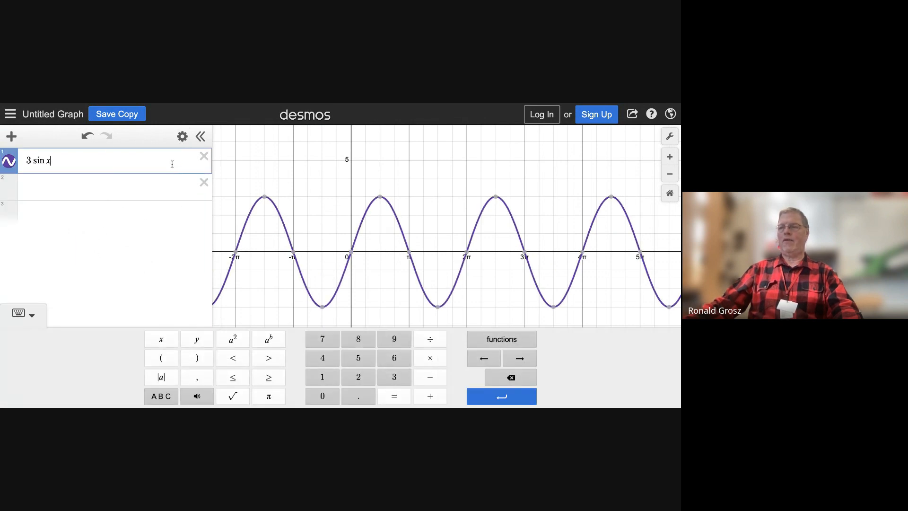
Step: Create a table of values from 3 sin x and set its first two x values to π and π/2
{"action": "left_click", "coordinate": [182, 136]}
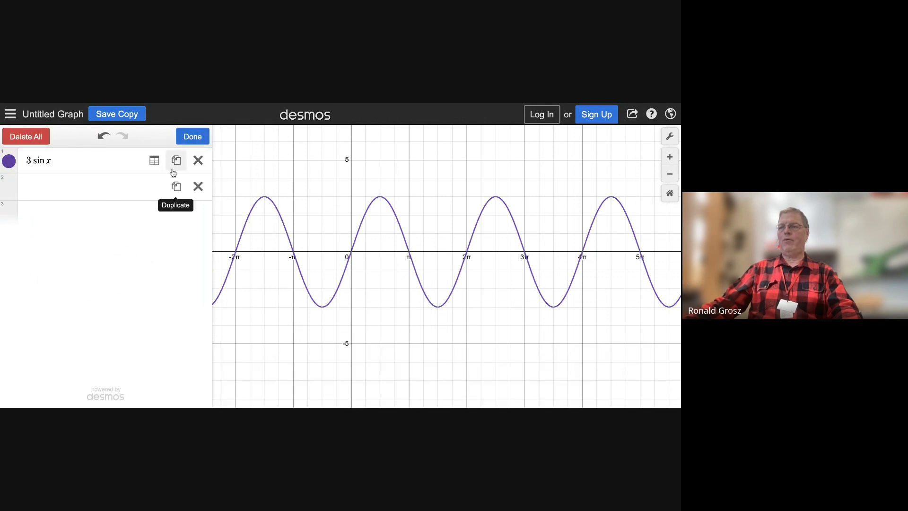
{"action": "left_click", "coordinate": [154, 160]}
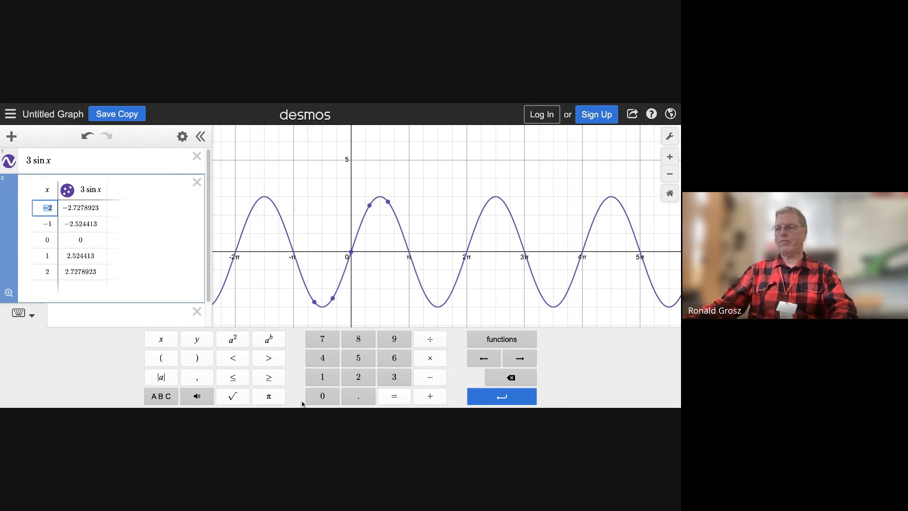
{"action": "left_click", "coordinate": [269, 396]}
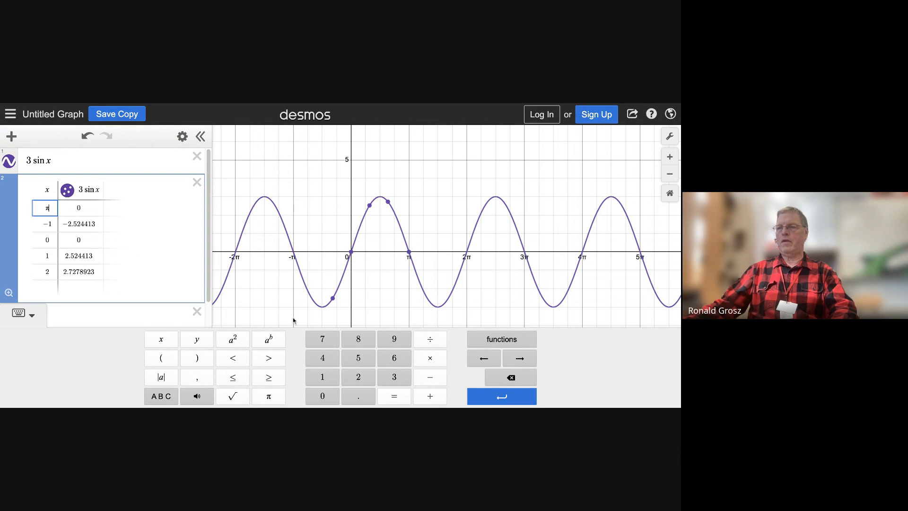
{"action": "double_click", "coordinate": [53, 224]}
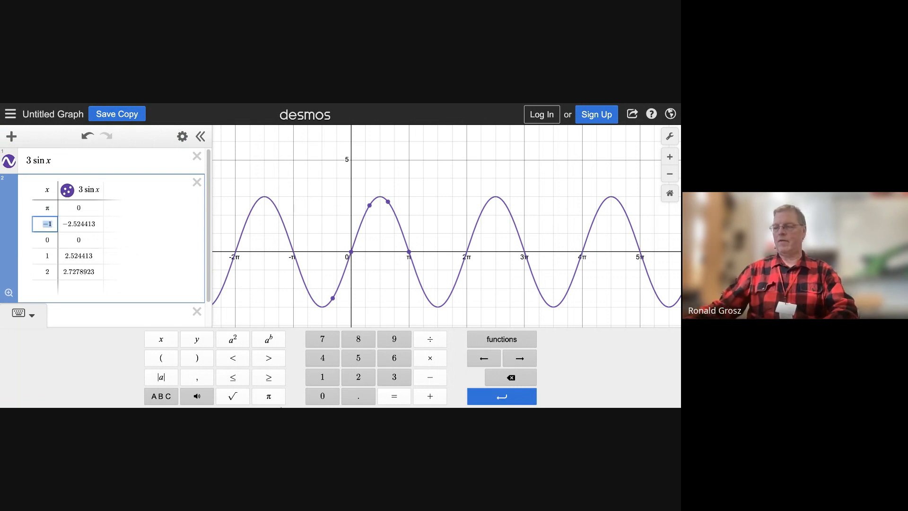
{"action": "left_click", "coordinate": [269, 397]}
{"action": "left_click", "coordinate": [434, 348]}
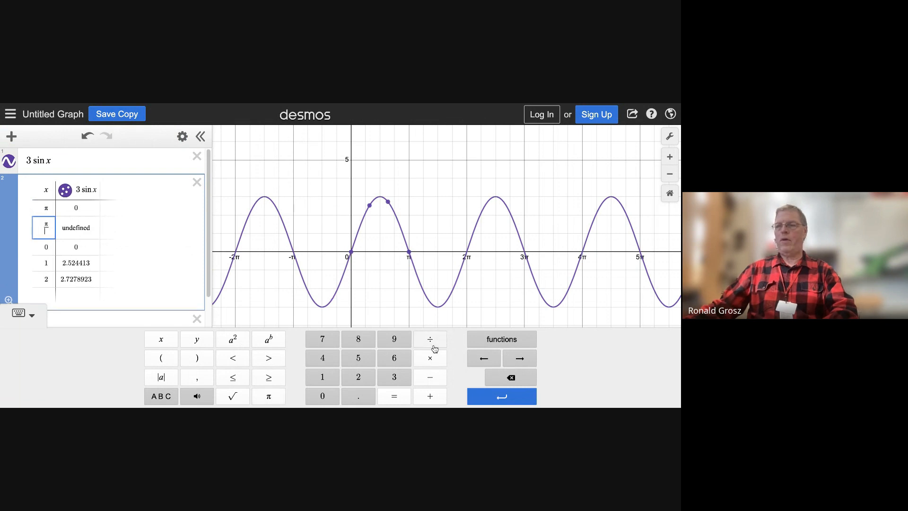
{"action": "type", "text": "2"}
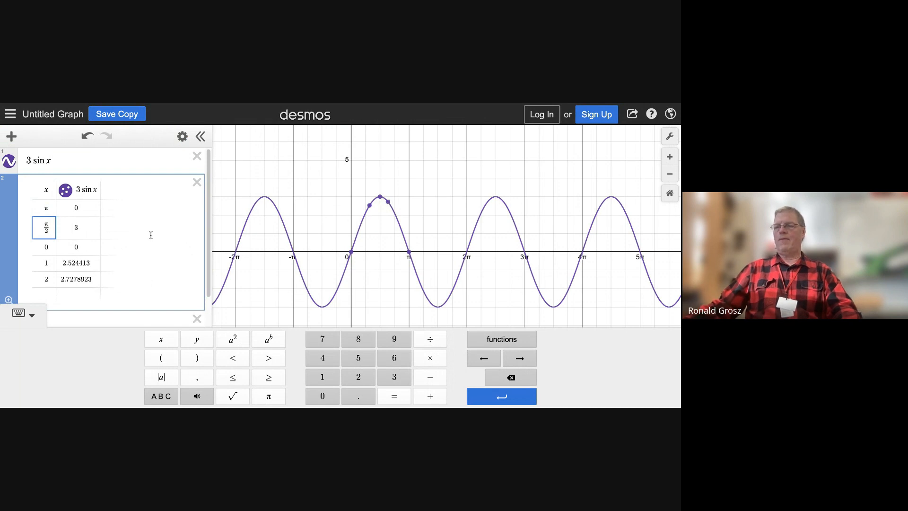
{"action": "left_click", "coordinate": [97, 158]}
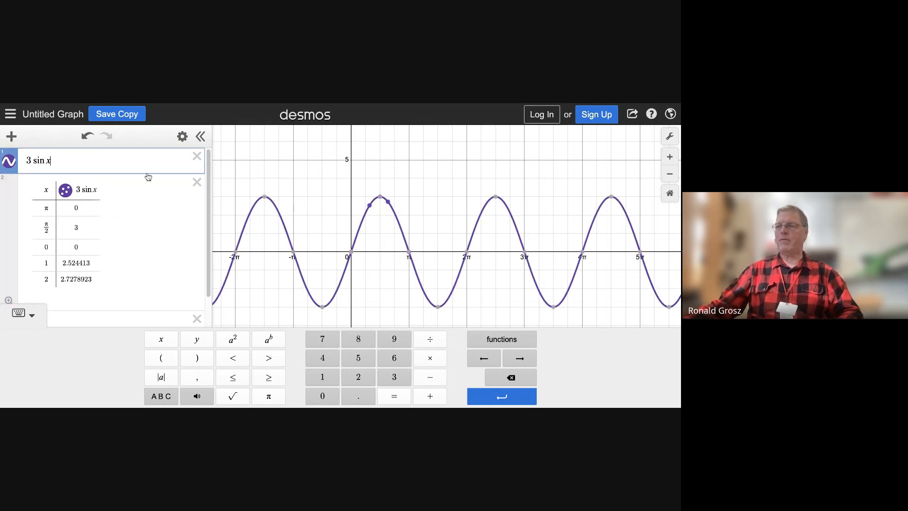
Step: Delete the table and the 3 sin x function, and graph y = 4 sin(2x) instead
{"action": "left_click", "coordinate": [199, 183]}
{"action": "left_click", "coordinate": [203, 158]}
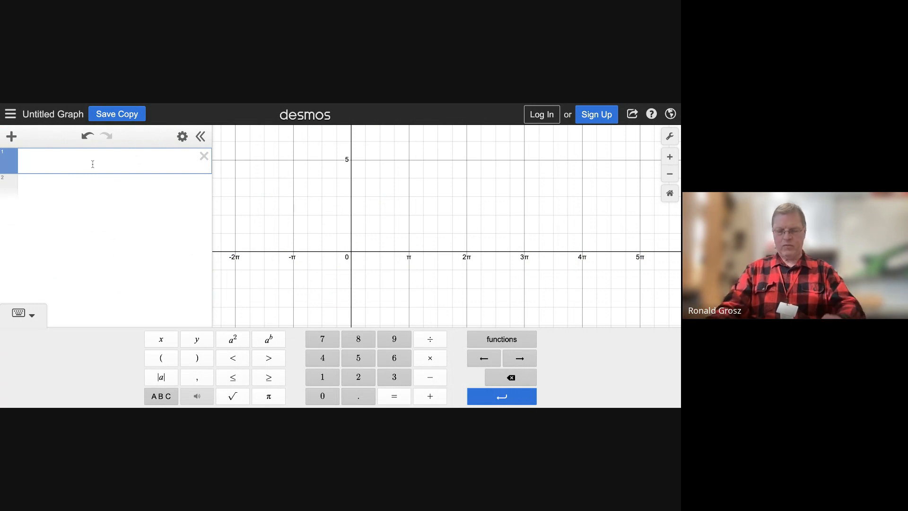
{"action": "type", "text": "y = "}
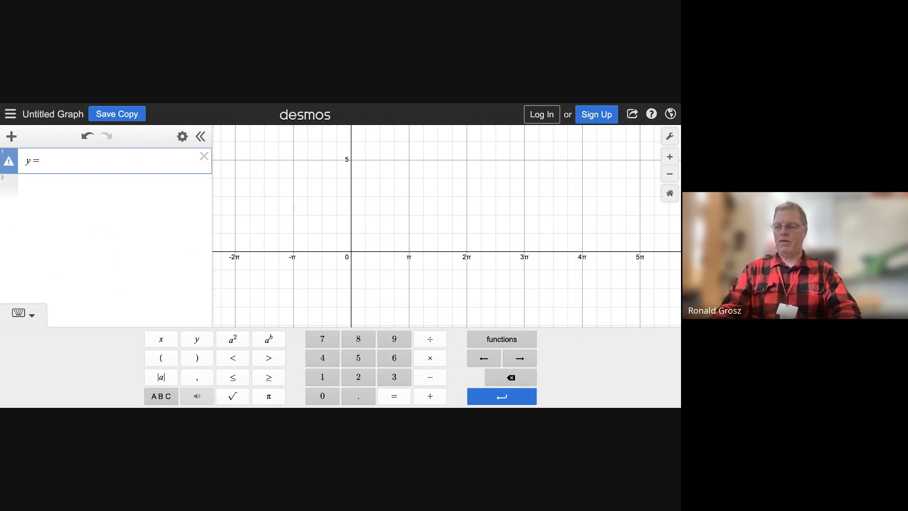
{"action": "type", "text": "4 sin"}
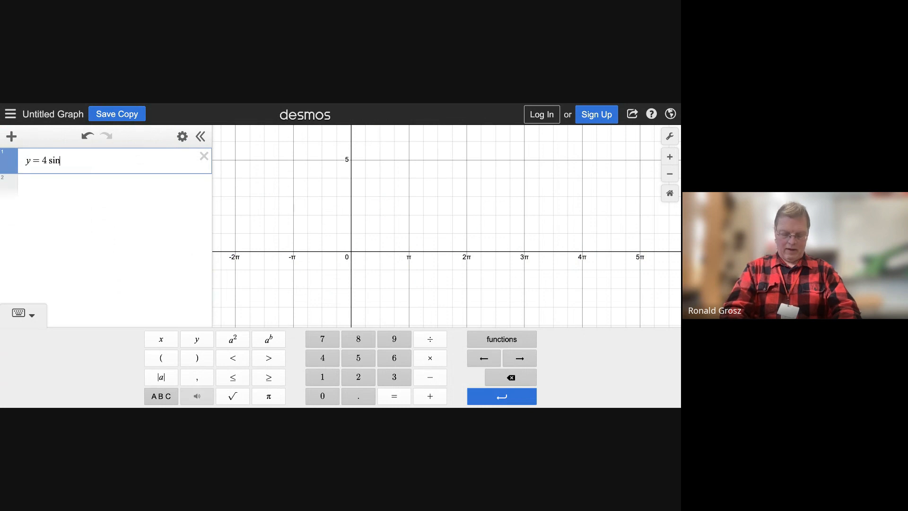
{"action": "type", "text": "("}
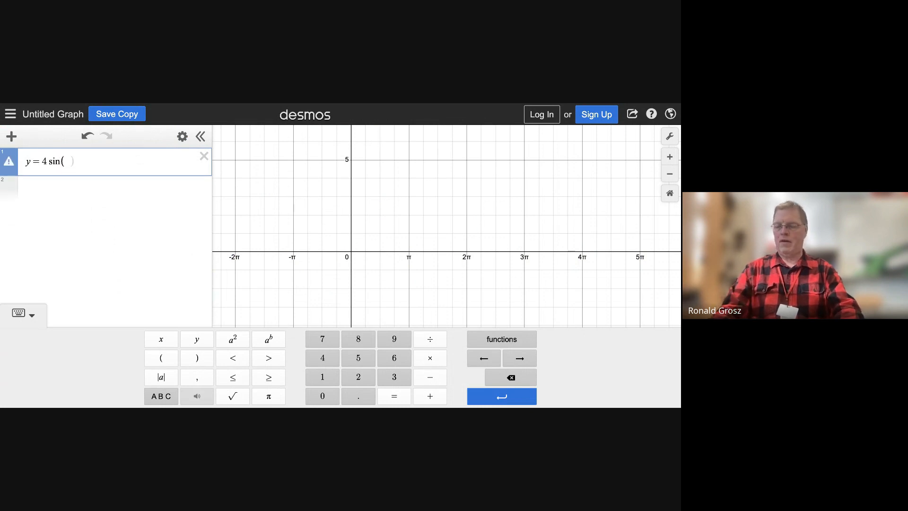
{"action": "type", "text": "2x"}
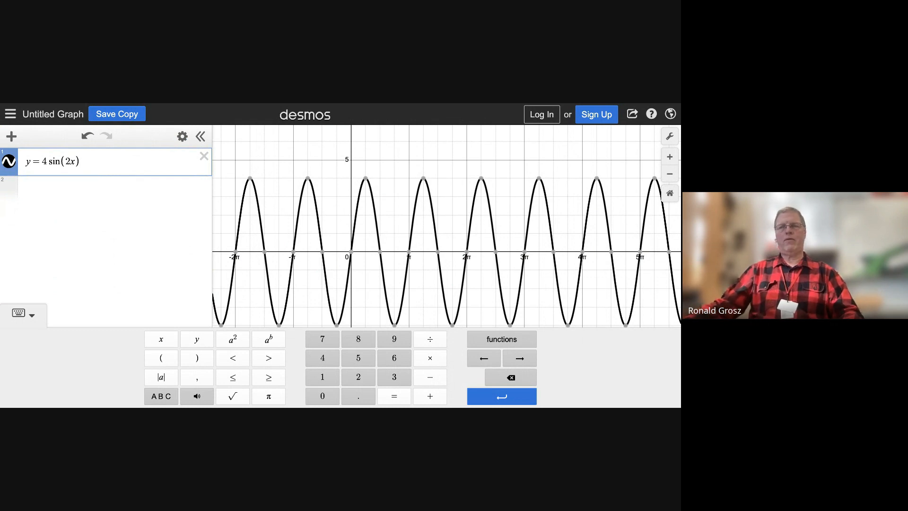
Step: Graph the line y = 2 as a second expression and inspect its intersection points with the sine curve
{"action": "key", "text": "Return"}
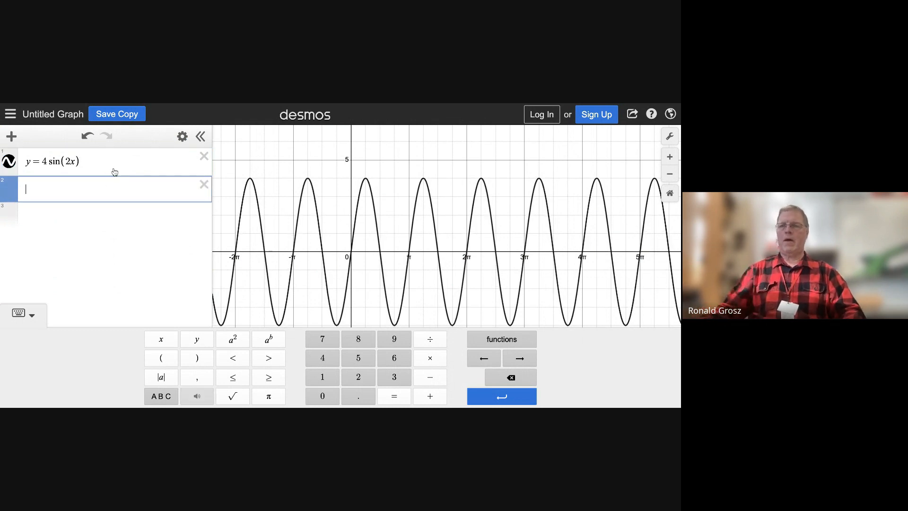
{"action": "type", "text": "y = "}
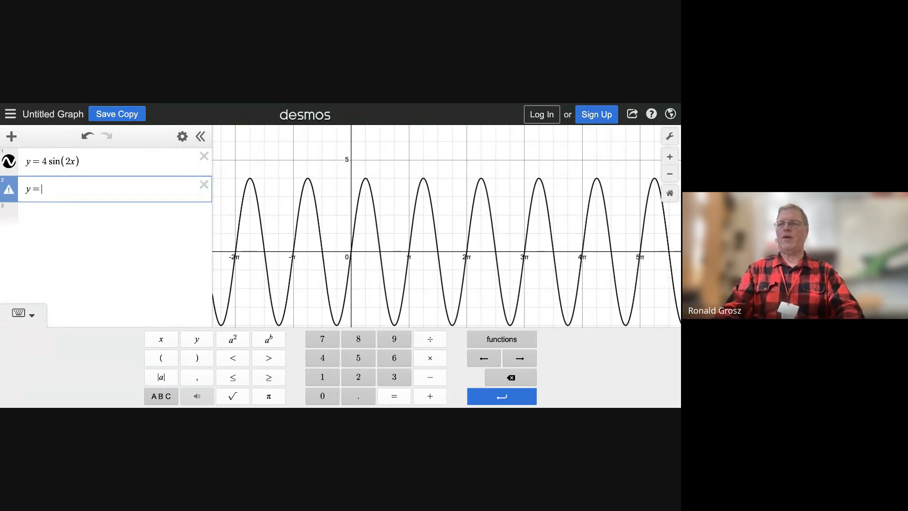
{"action": "type", "text": "2"}
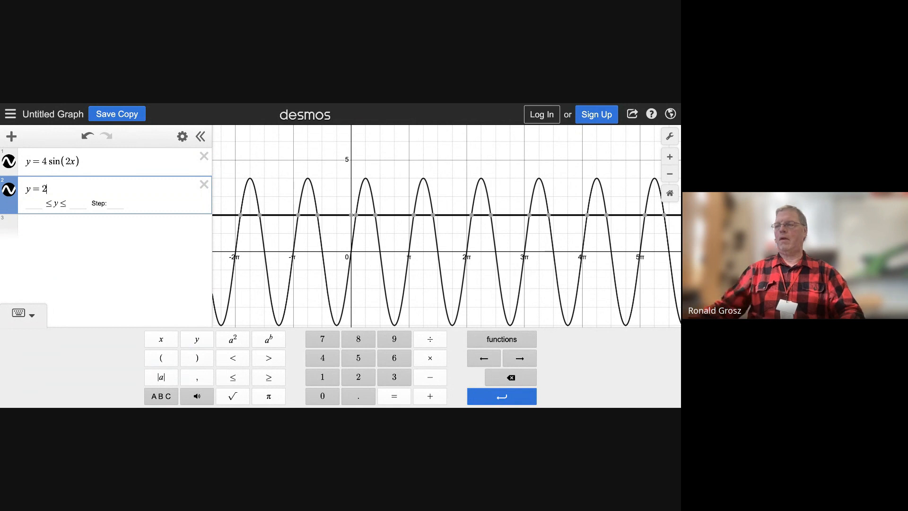
{"action": "mouse_move", "coordinate": [270, 224]}
{"action": "mouse_move", "coordinate": [374, 218]}
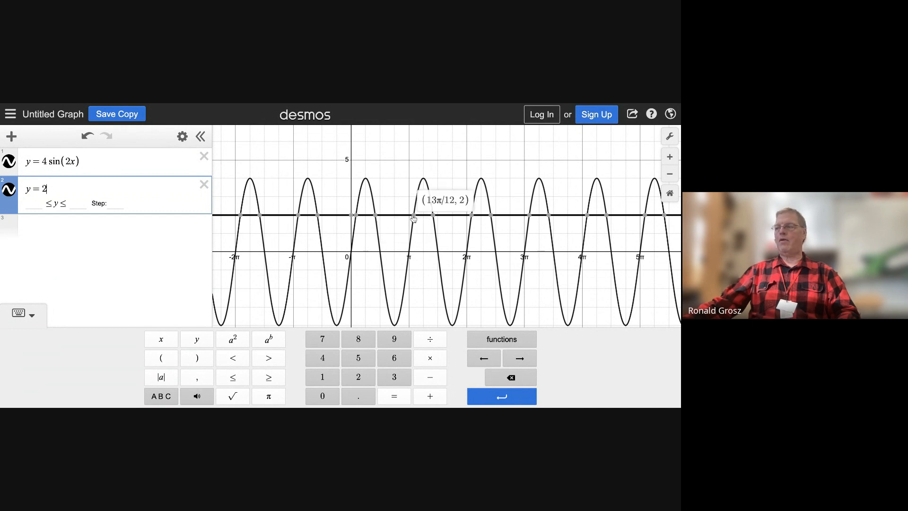
{"action": "mouse_move", "coordinate": [433, 217]}
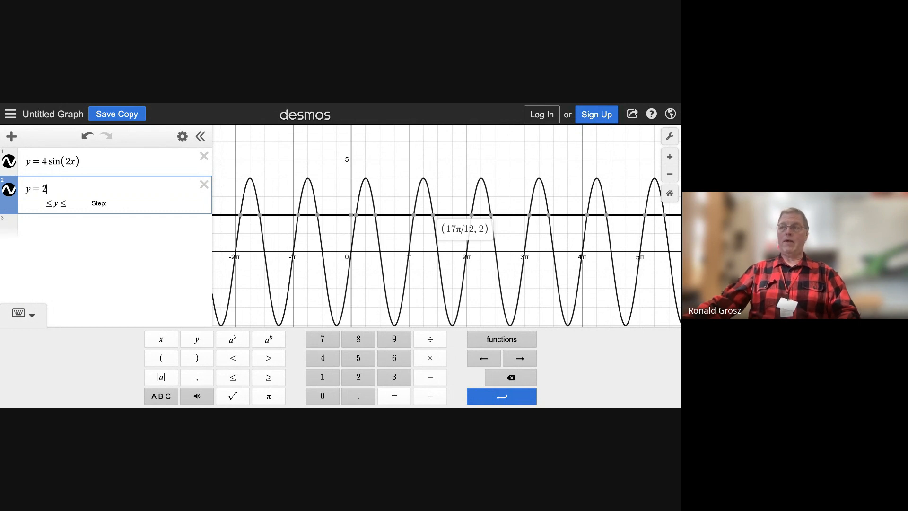
{"action": "mouse_move", "coordinate": [477, 221]}
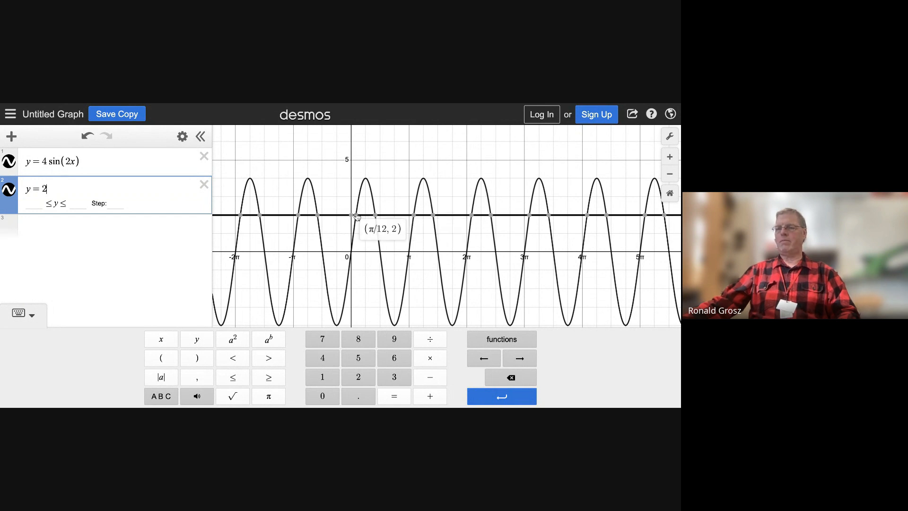
Step: Delete y = 2 and y = 4 sin(2x), and graph csc(4x) instead
{"action": "left_click", "coordinate": [204, 187]}
{"action": "left_click", "coordinate": [204, 156]}
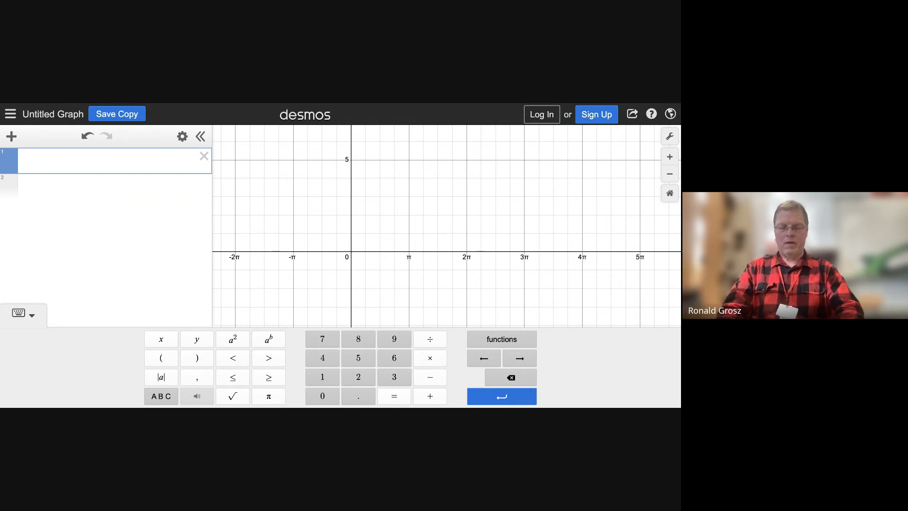
{"action": "type", "text": "csc"}
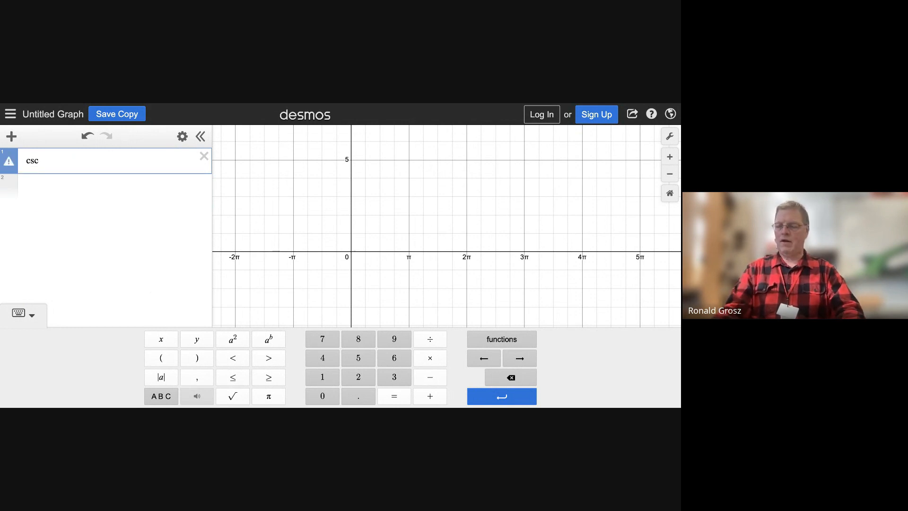
{"action": "type", "text": "("}
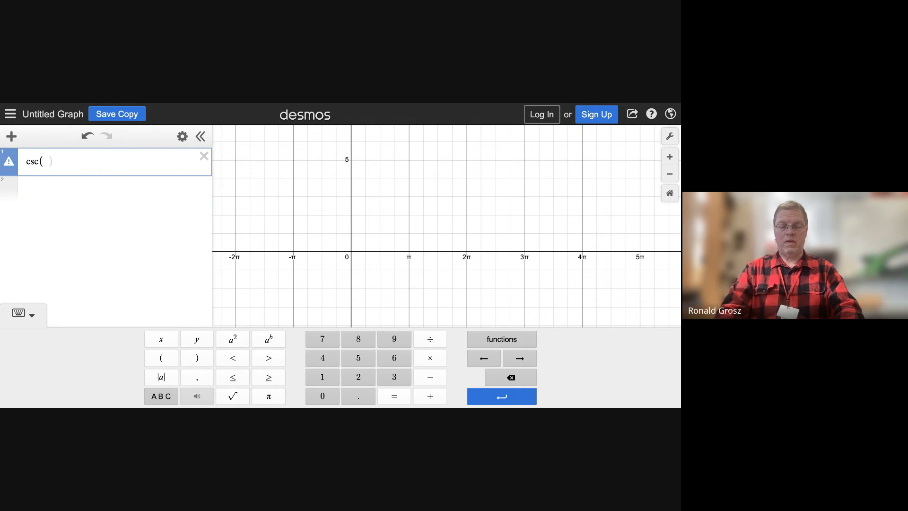
{"action": "type", "text": "4x"}
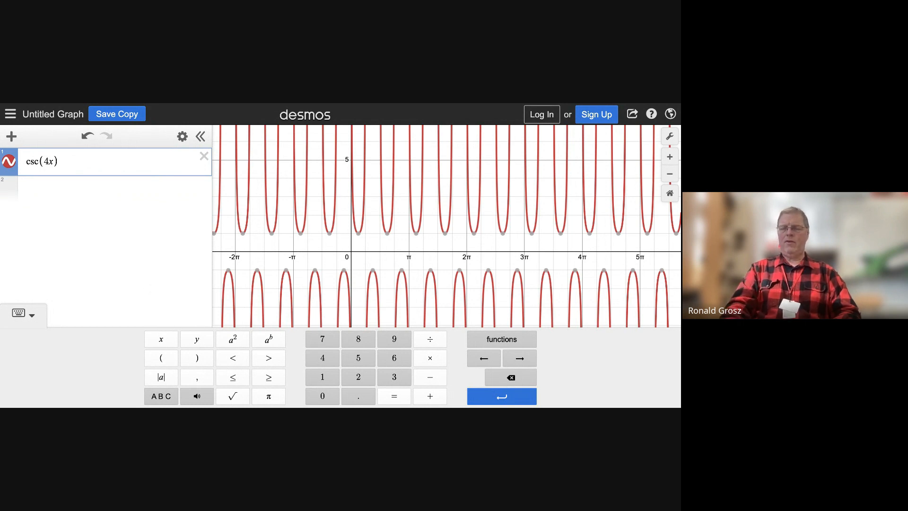
Step: Add sin(4x) as a second expression below csc(4x)
{"action": "key", "text": "Return"}
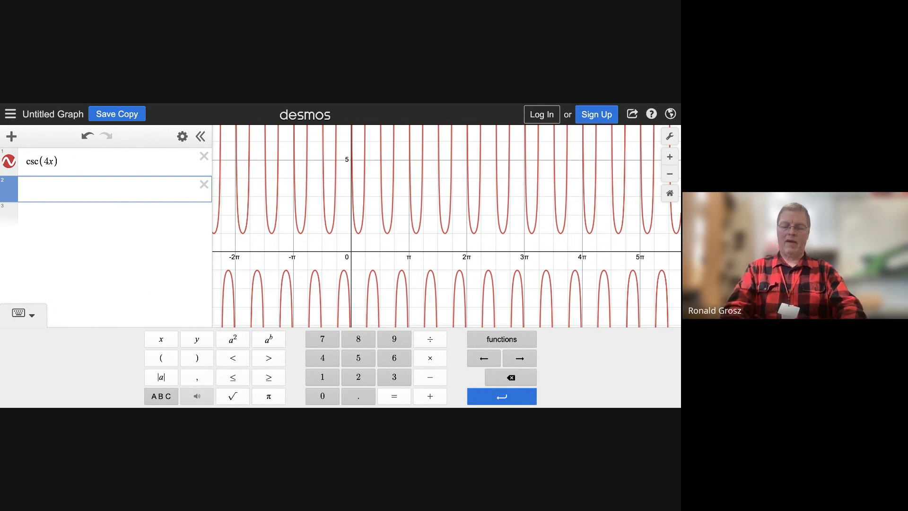
{"action": "type", "text": "sin("}
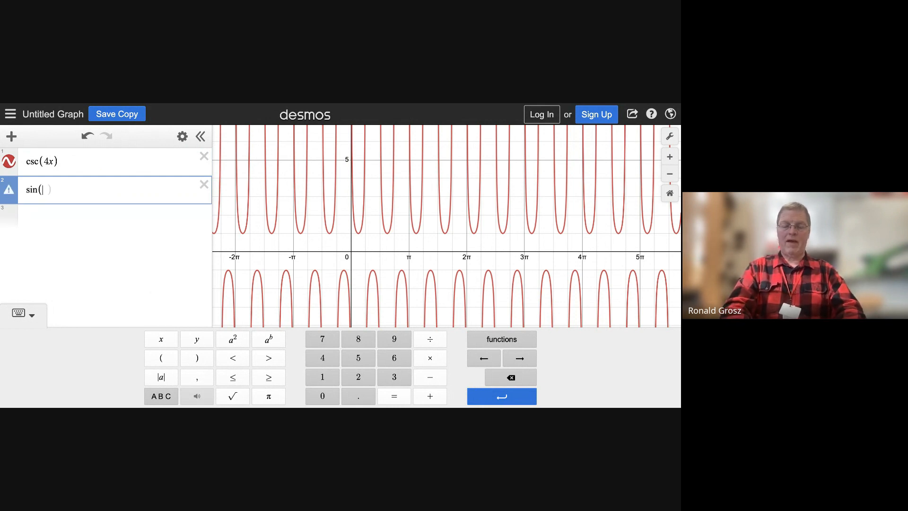
{"action": "type", "text": "4x"}
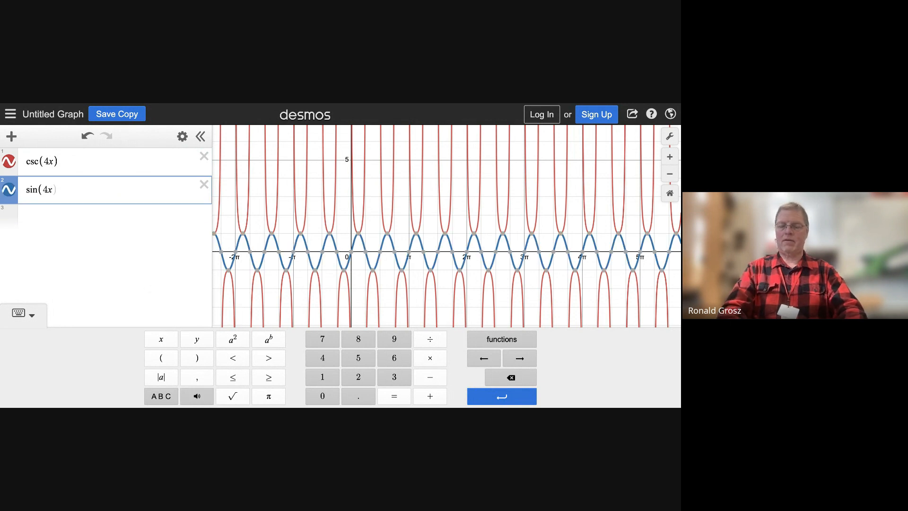
{"action": "type", "text": ")"}
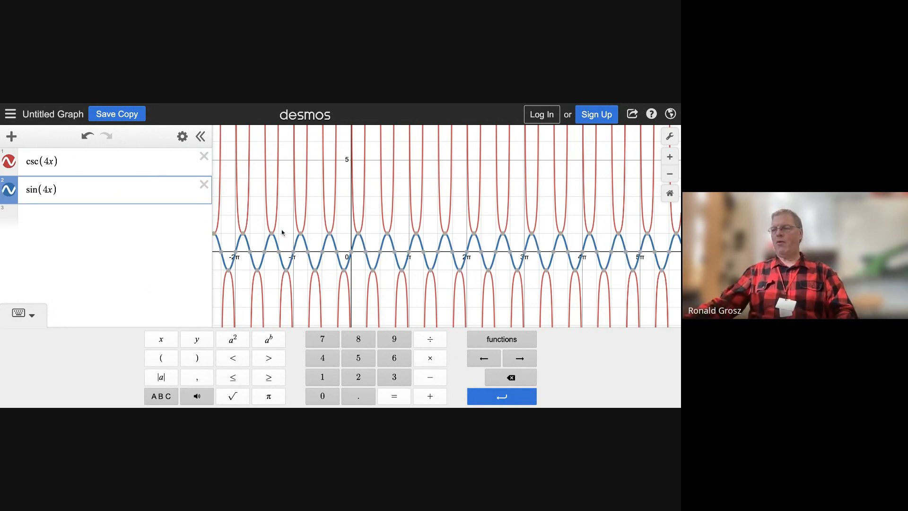
Step: Examine the x-intercepts of sin(4x) from the origin past π, comparing them with the csc(4x) branches
{"action": "left_click", "coordinate": [352, 254]}
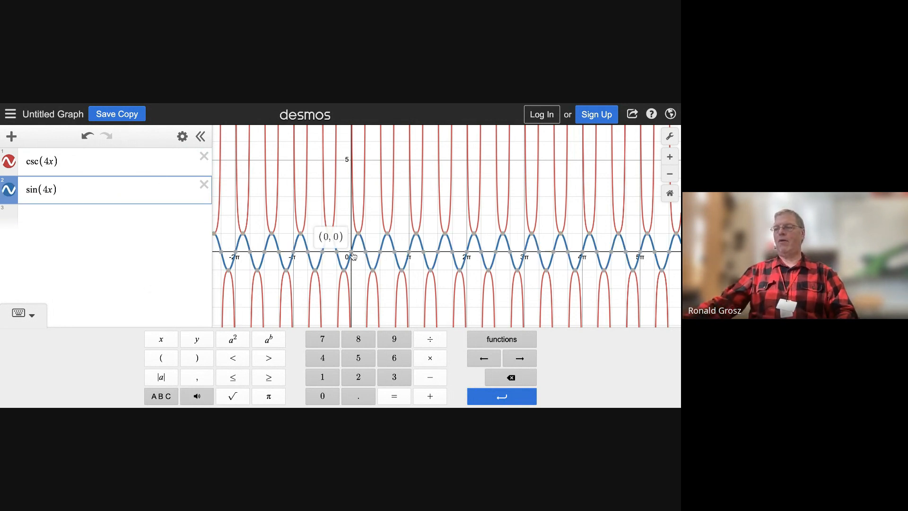
{"action": "left_click", "coordinate": [365, 255]}
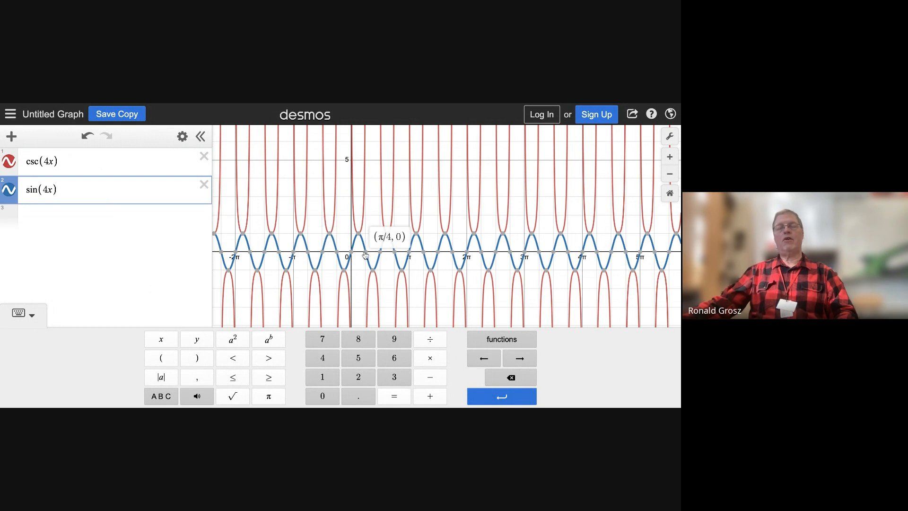
{"action": "left_click", "coordinate": [384, 257]}
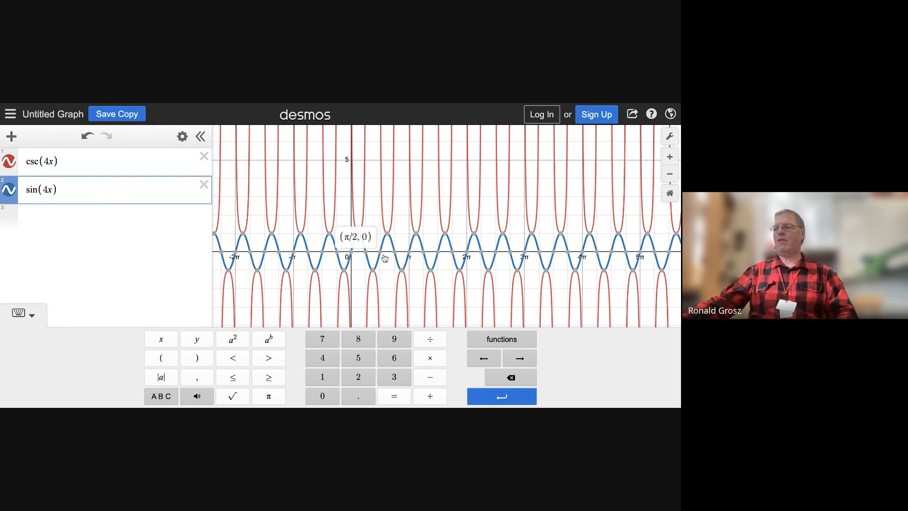
{"action": "left_click", "coordinate": [395, 255]}
{"action": "left_click", "coordinate": [410, 256]}
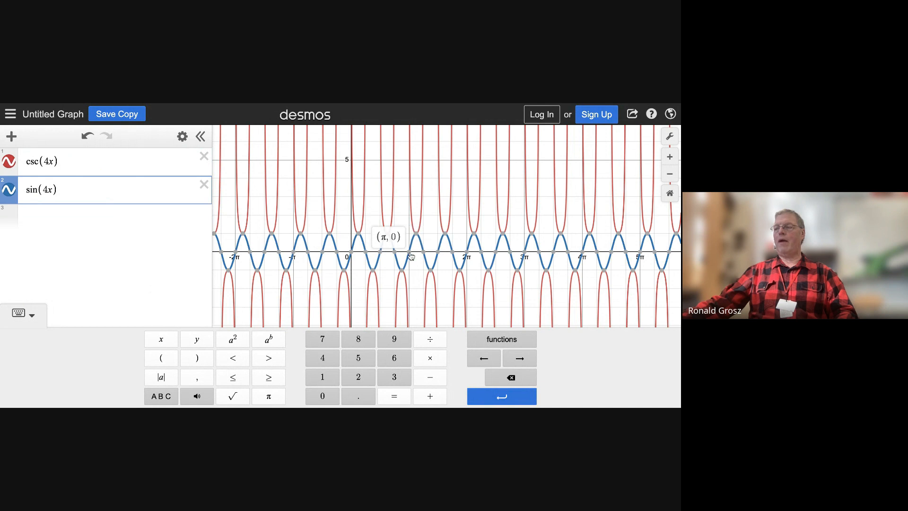
{"action": "left_click", "coordinate": [423, 256]}
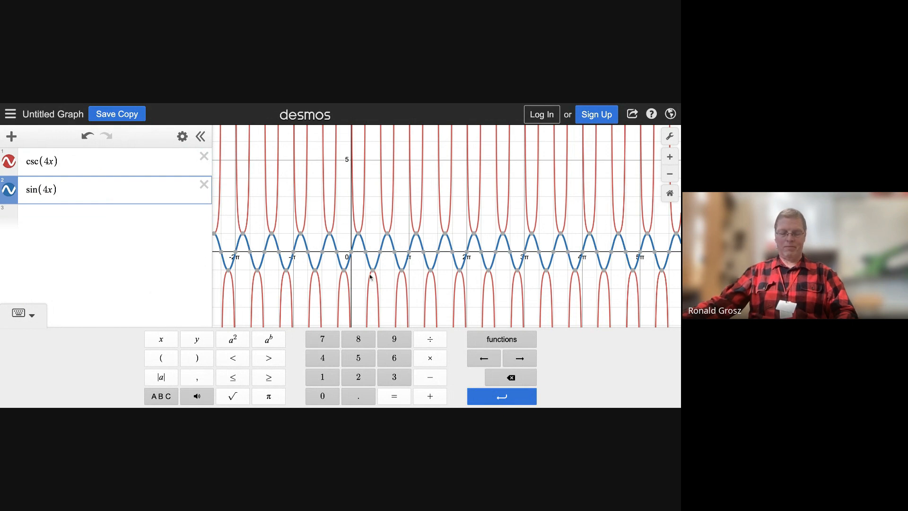
{"action": "left_click", "coordinate": [341, 274]}
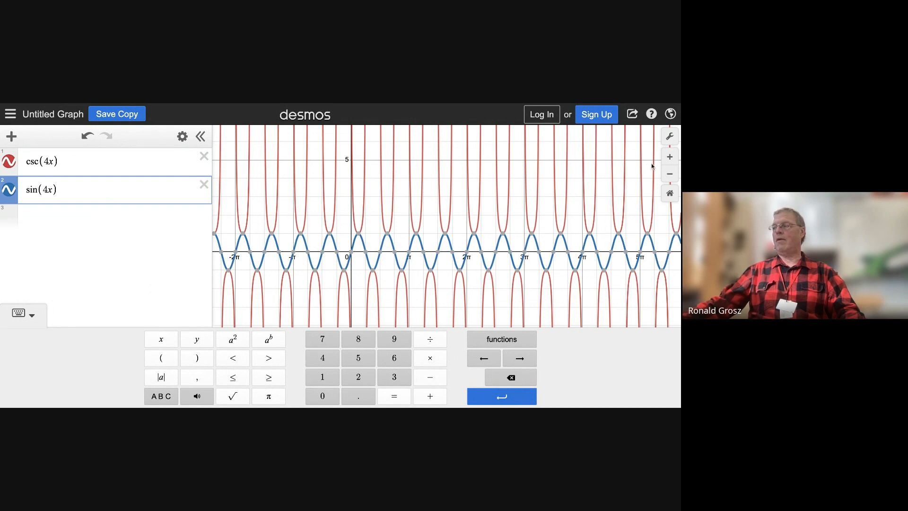
{"action": "scroll", "coordinate": [271, 250], "scroll_direction": "up", "scroll_amount": 2}
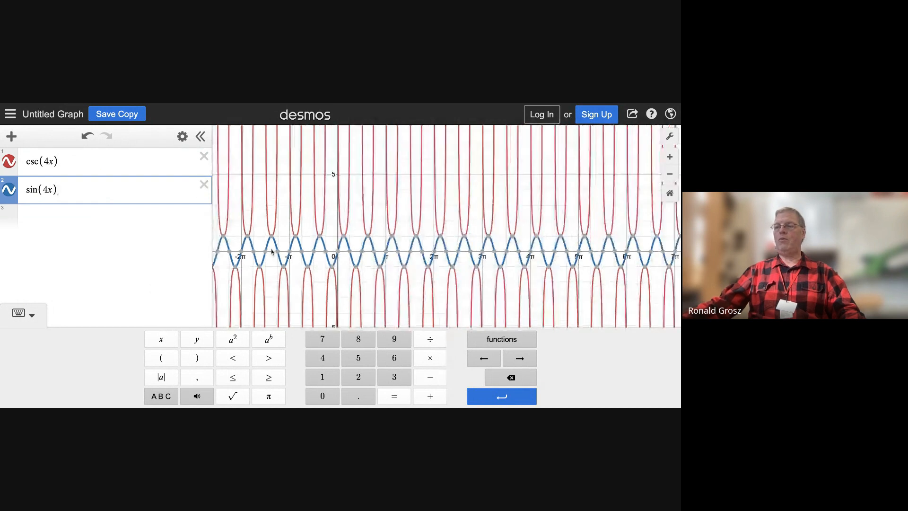
{"action": "scroll", "coordinate": [270, 250], "scroll_direction": "up", "scroll_amount": 2}
{"action": "left_click", "coordinate": [331, 250]}
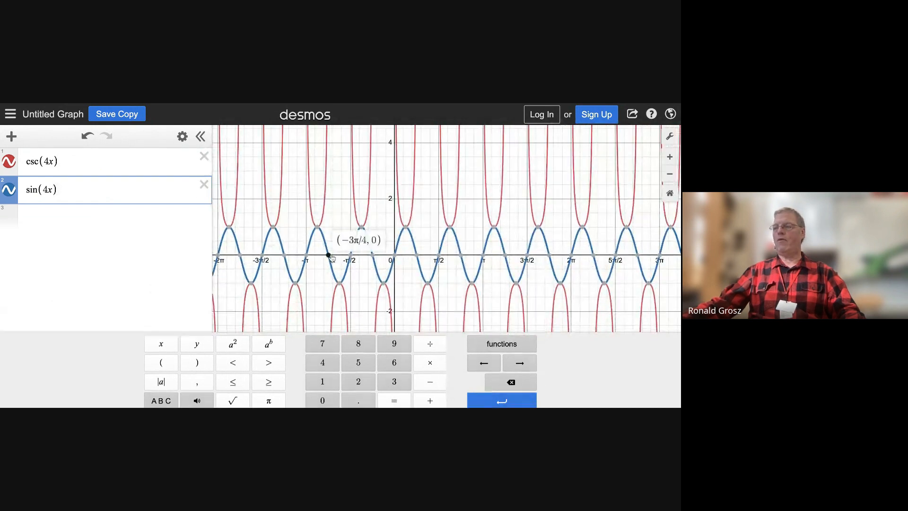
{"action": "left_click_drag", "start_coordinate": [419, 245], "coordinate": [330, 239]}
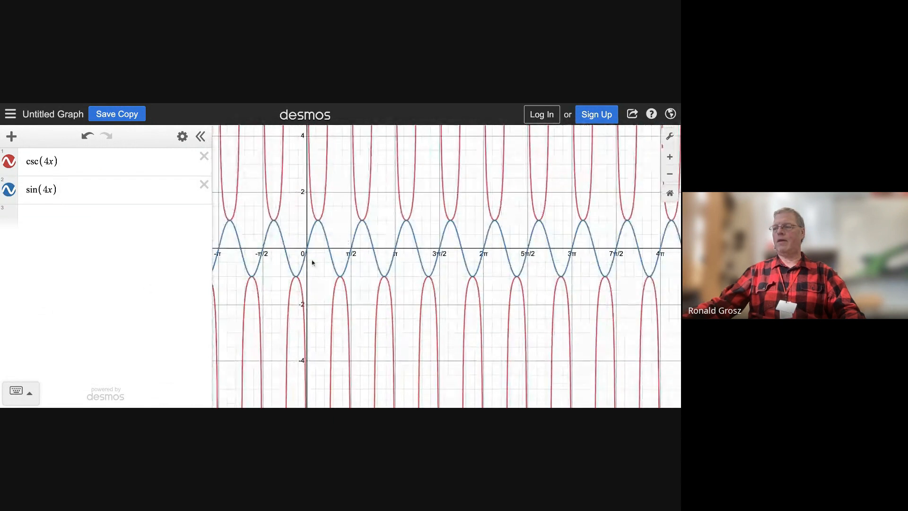
{"action": "scroll", "coordinate": [310, 258], "scroll_direction": "up", "scroll_amount": 2}
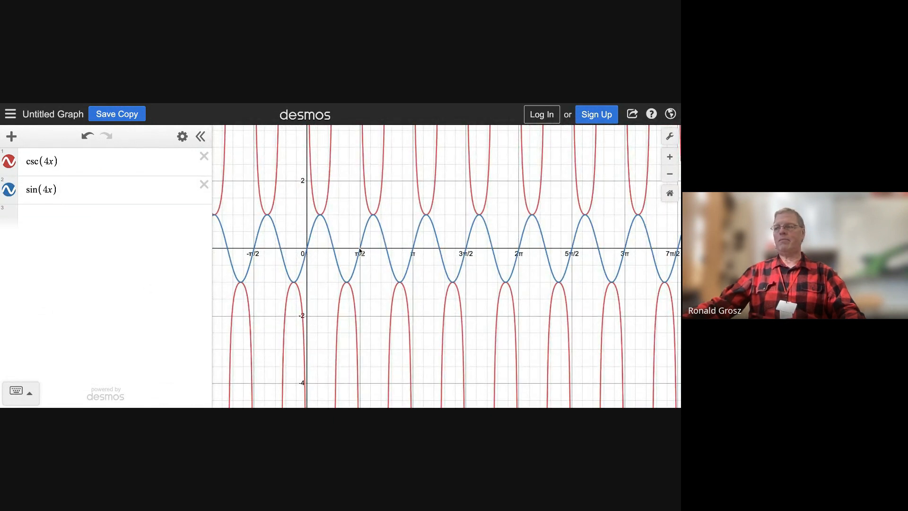
Step: Delete both the sin(4x) and csc(4x) expressions
{"action": "left_click", "coordinate": [204, 184]}
{"action": "left_click", "coordinate": [204, 156]}
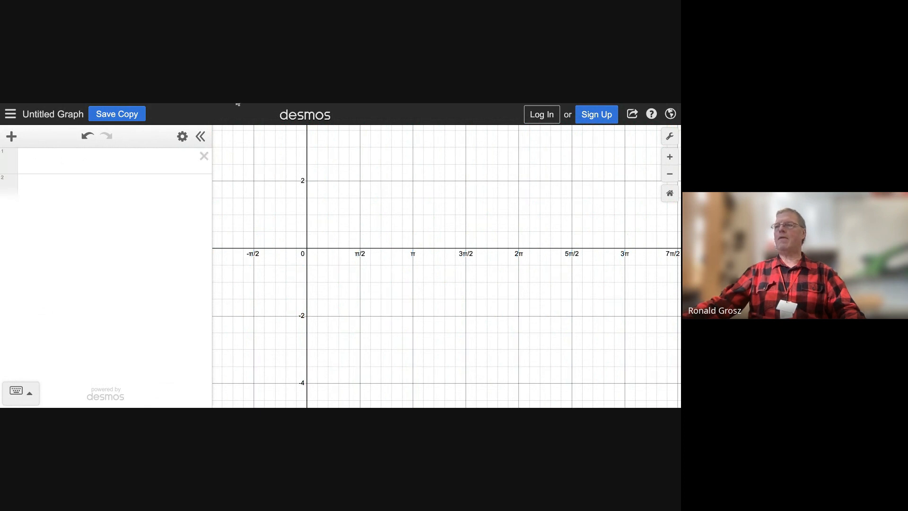